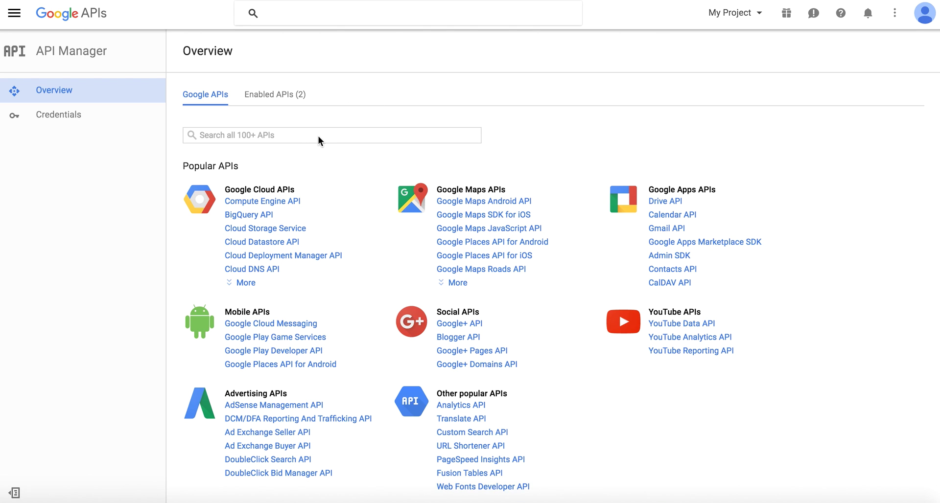
Search the API library for 'drive' and open the Google Drive API page.
click(295, 135)
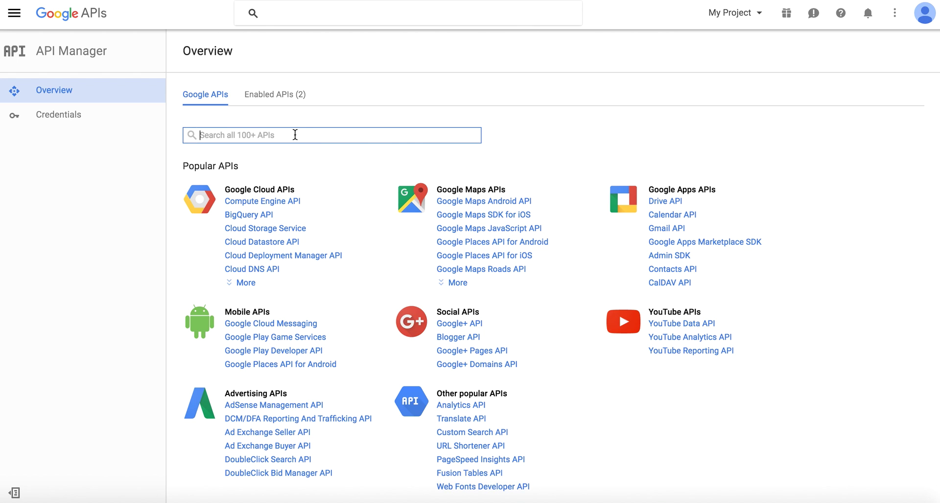
text(drive)
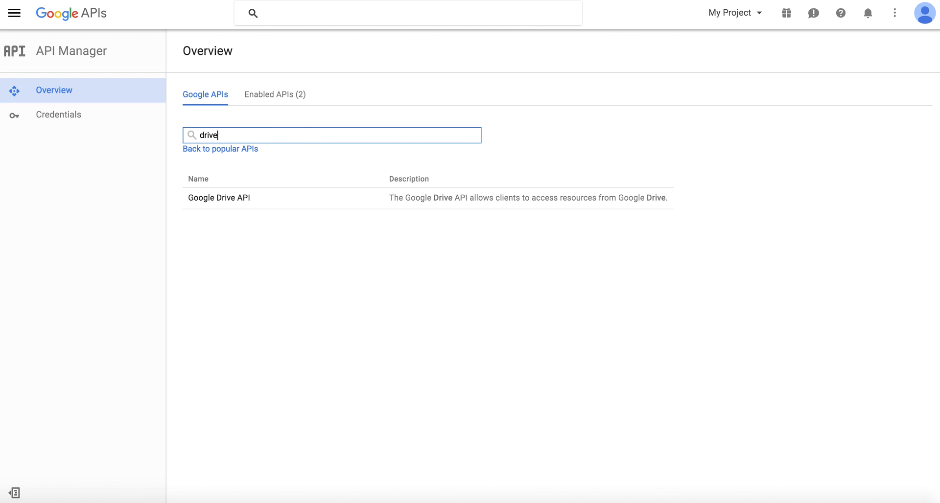
click(233, 198)
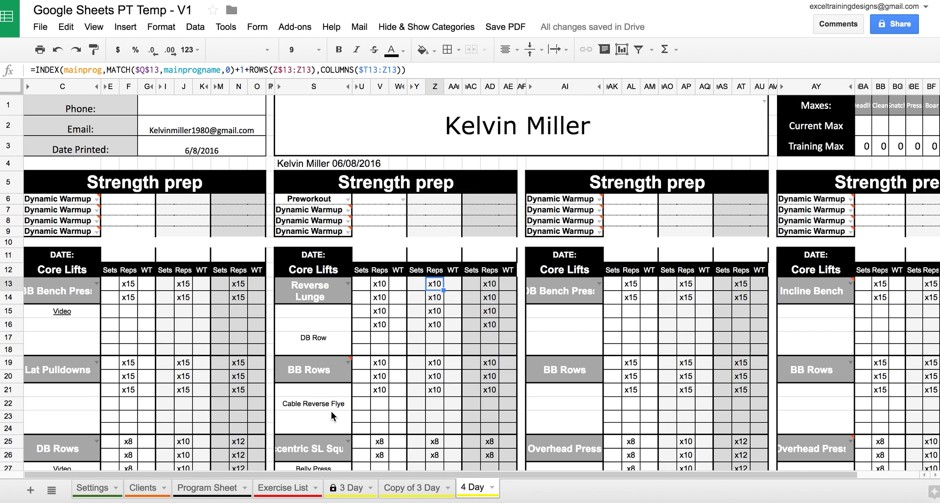
Run the dropdown2 script and allow it to manage your spreadsheets.
click(257, 27)
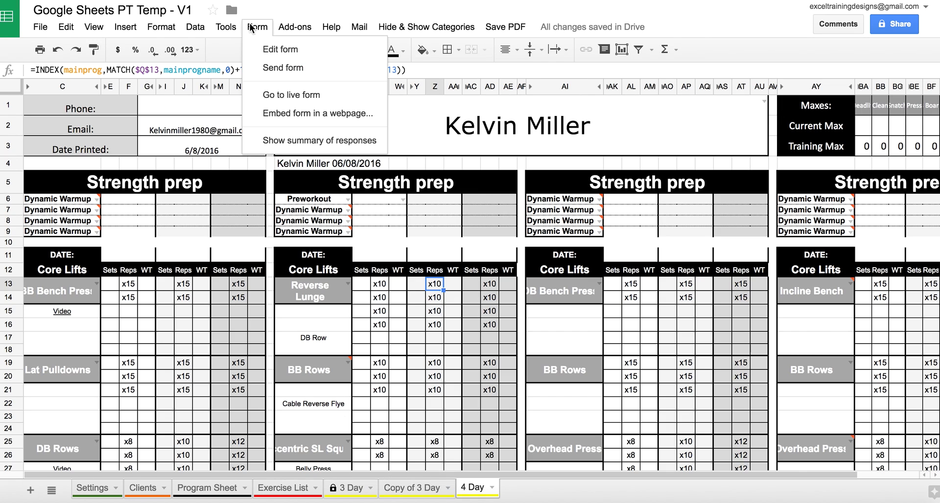
mouse_move(226, 27)
click(259, 78)
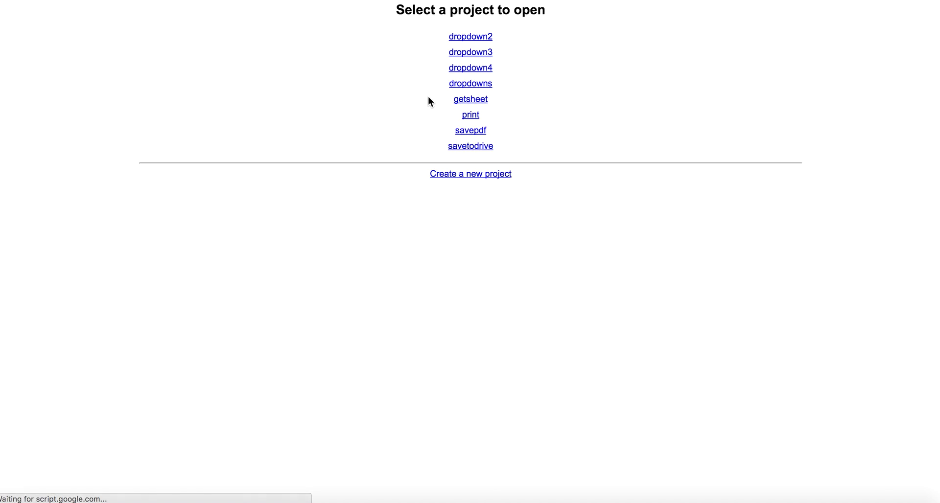
click(486, 39)
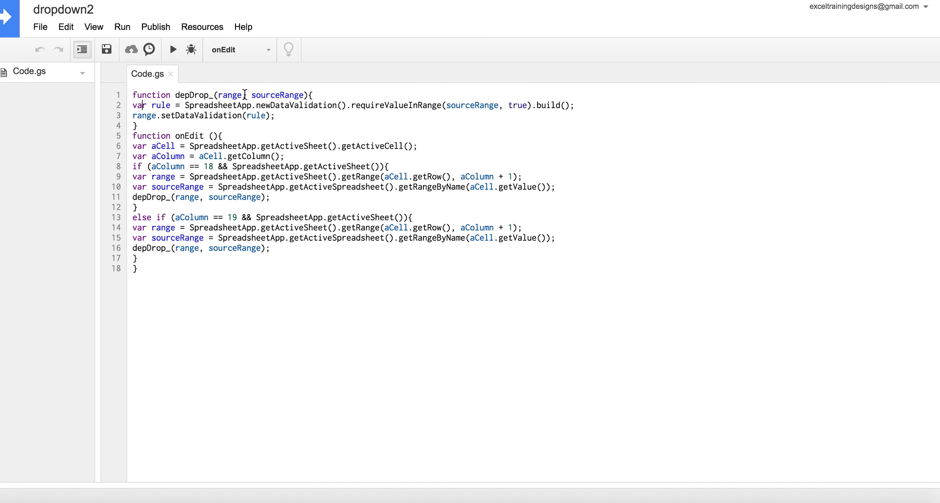
click(173, 53)
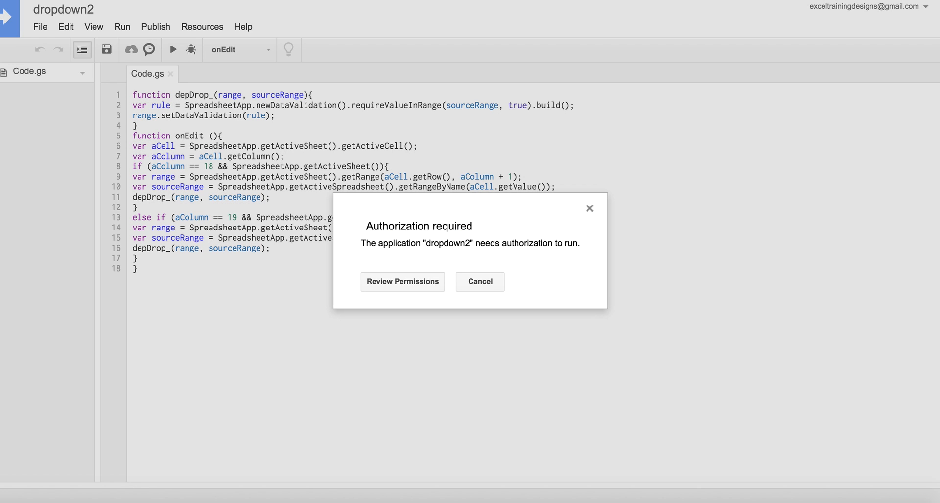
click(411, 281)
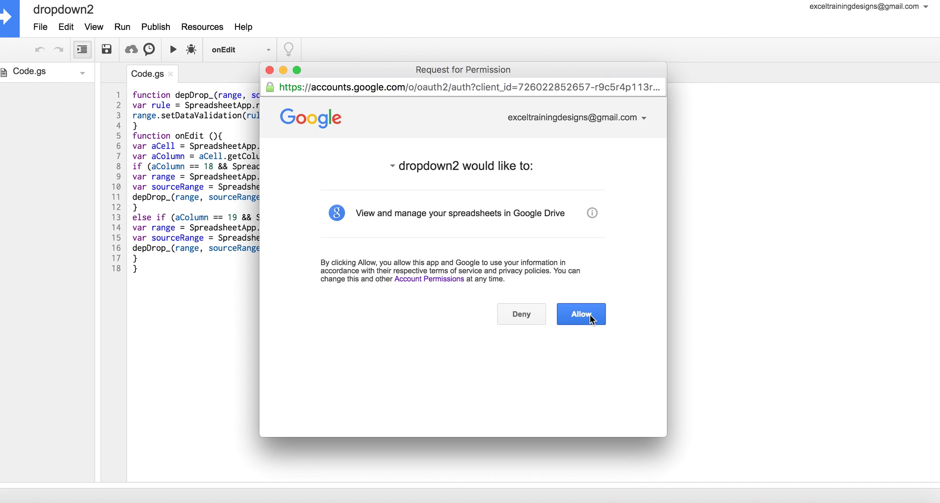
click(591, 319)
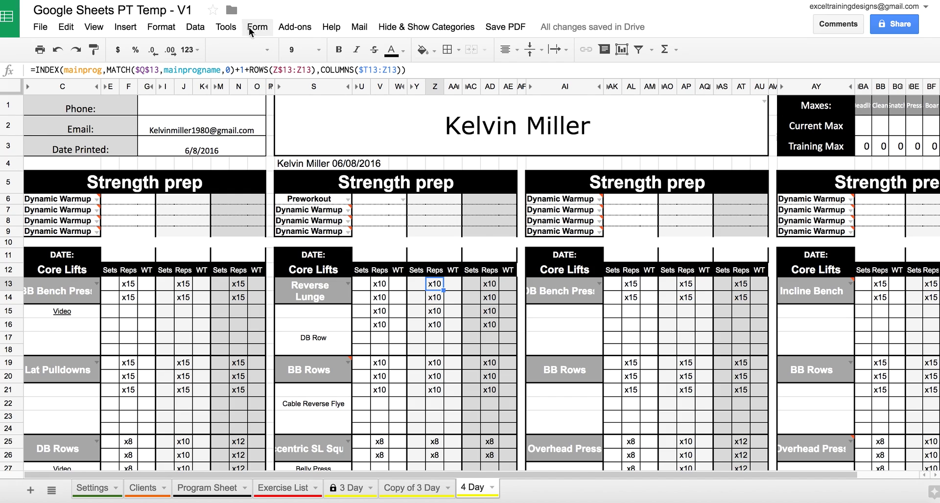
Run the dropdown3 script and grant it the same spreadsheet permissions.
click(220, 28)
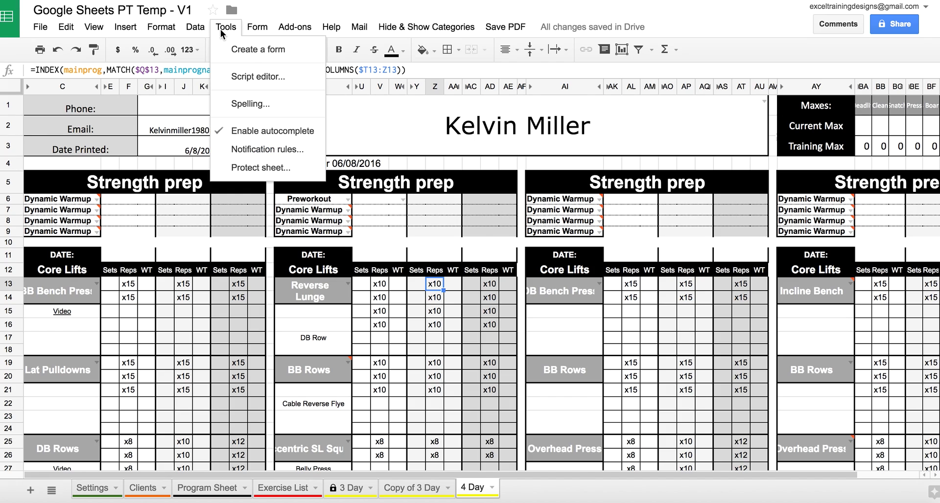
click(273, 76)
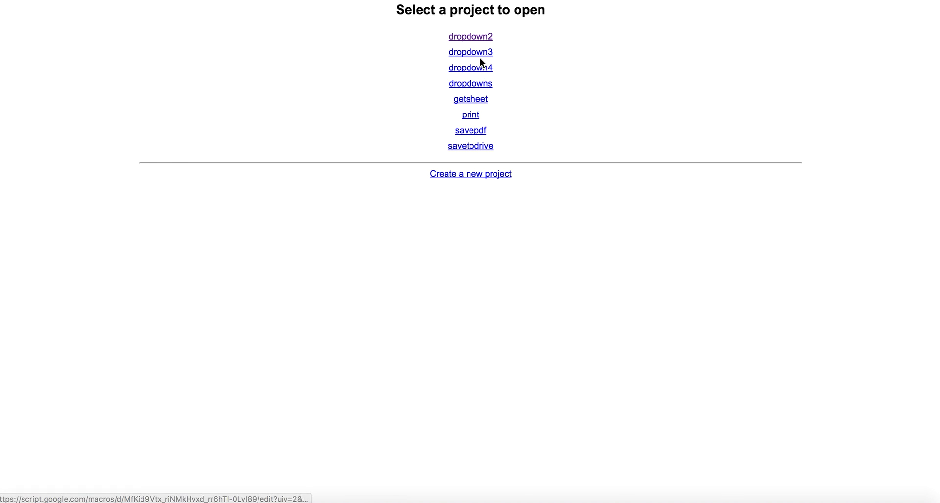
click(481, 53)
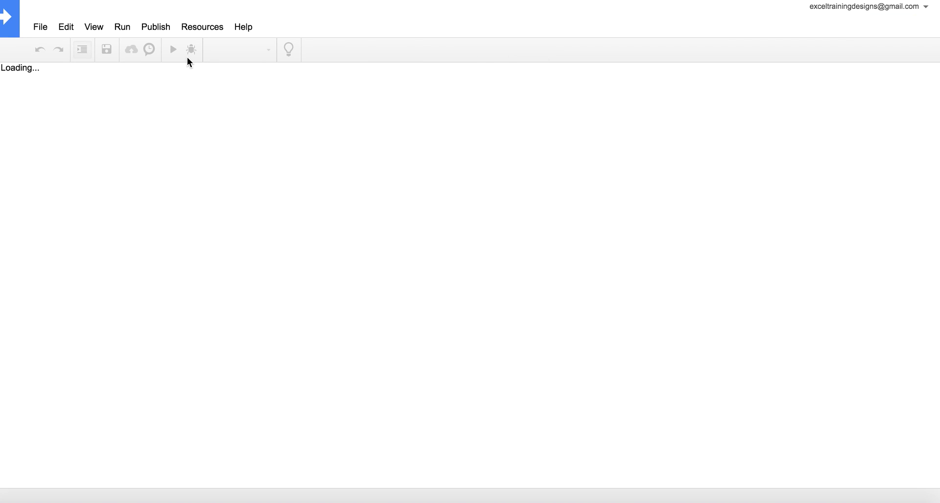
click(174, 49)
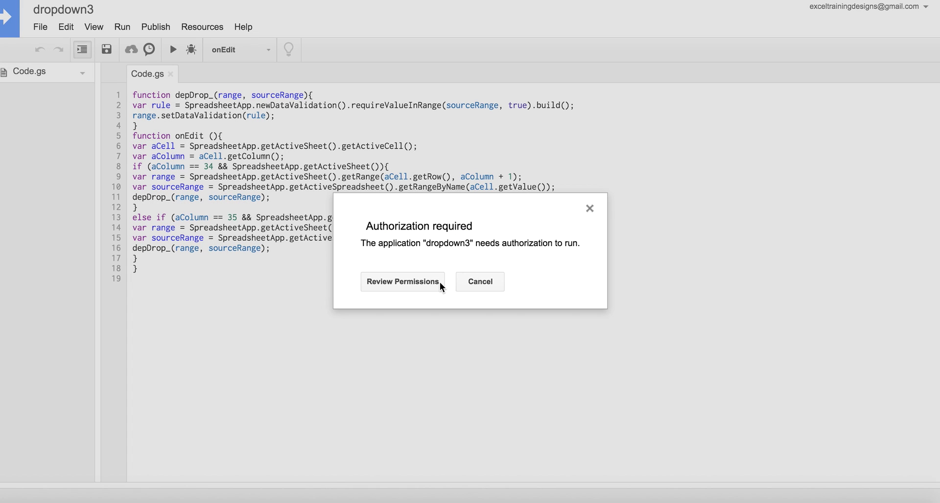
click(438, 283)
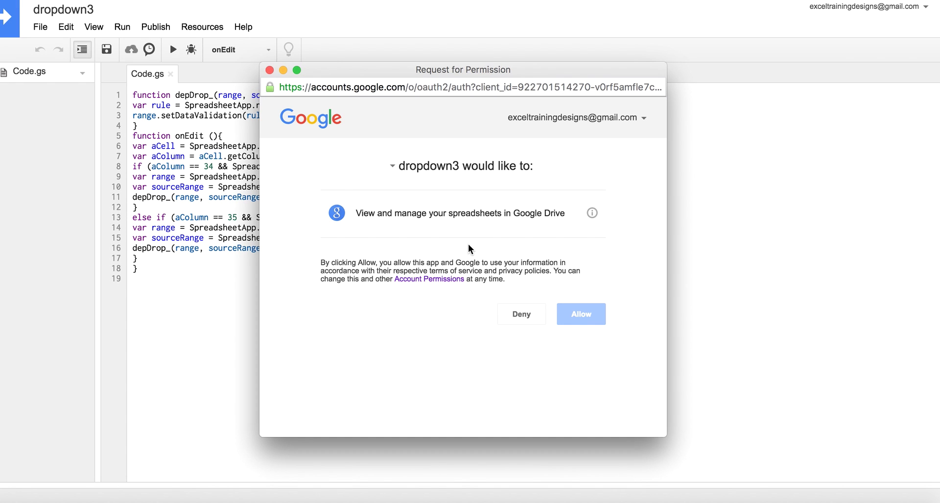
click(583, 316)
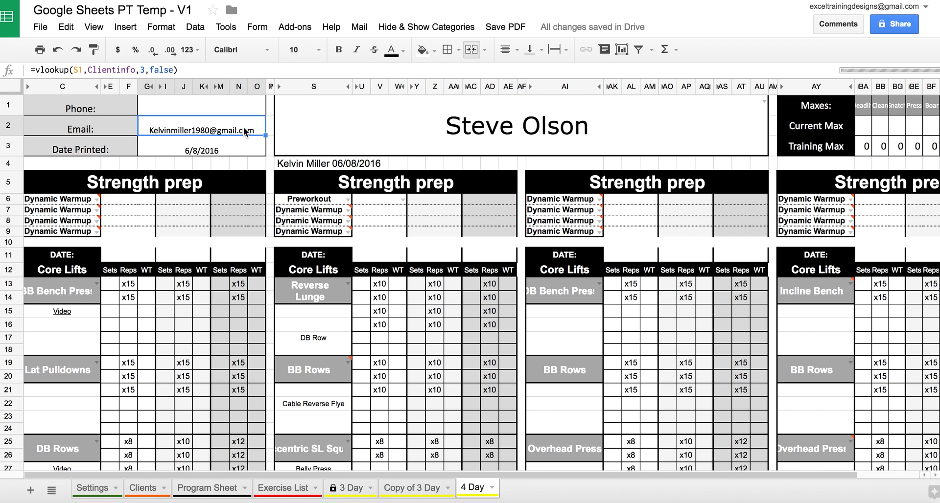
Back on the workout sheet, check the name-and-date header formula, then bring up Hide & Show Categories.
click(247, 146)
click(282, 166)
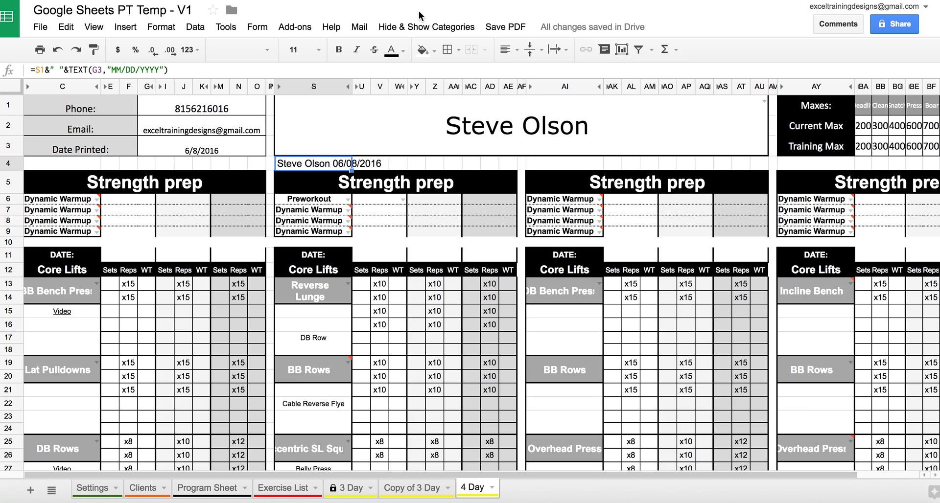
click(420, 28)
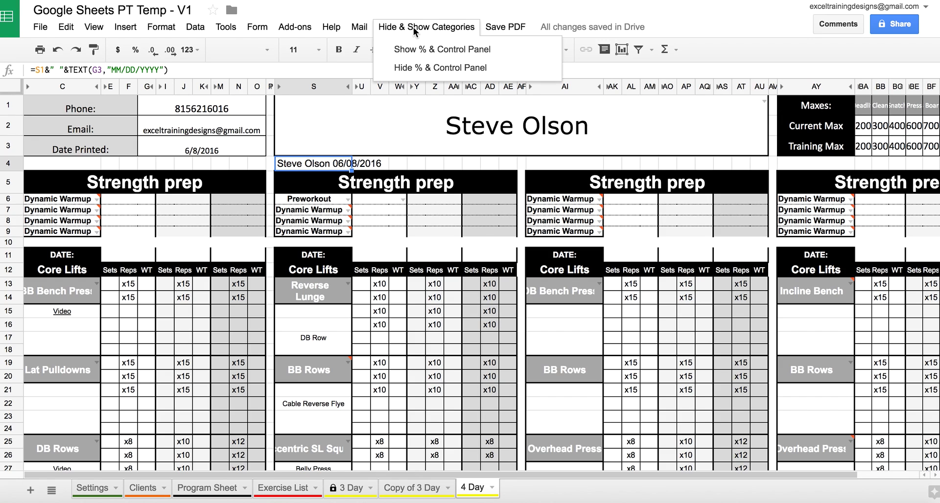
Show the % & Control Panel and set Q13 to 2x6, R13 to Back, keeping Reverse Lunge.
click(447, 56)
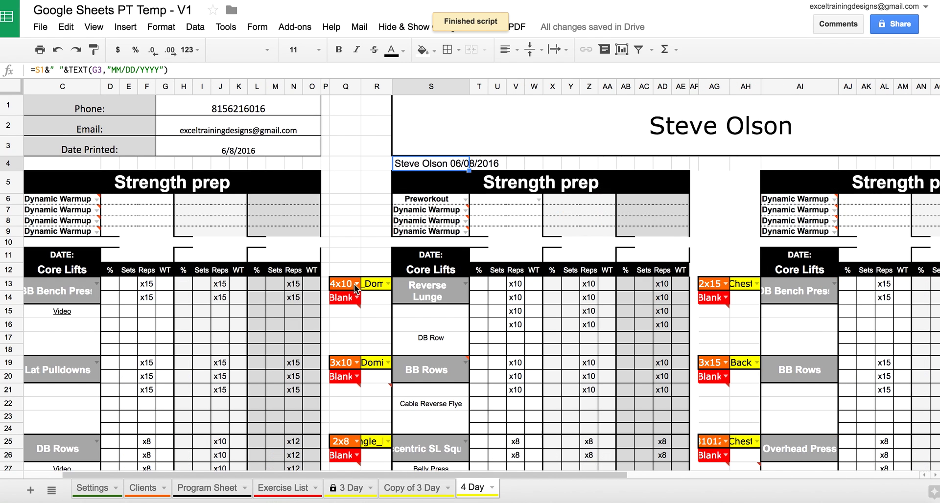
click(356, 283)
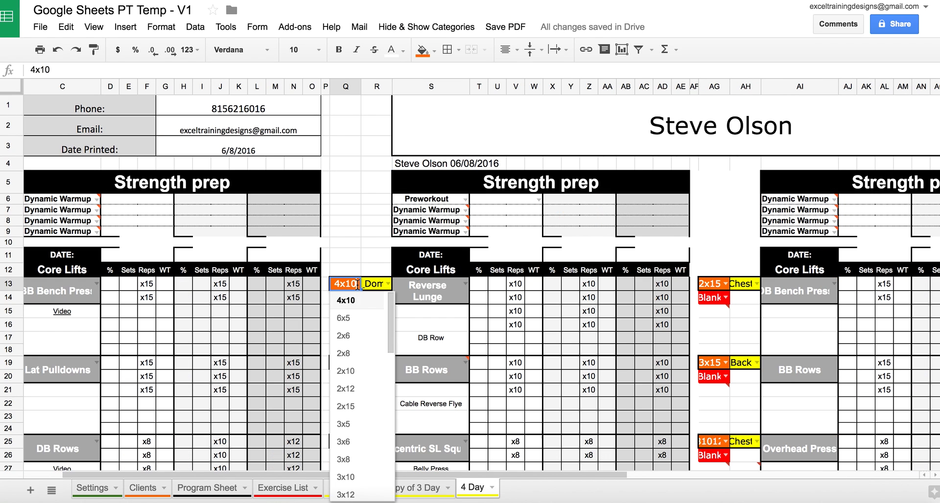
click(363, 340)
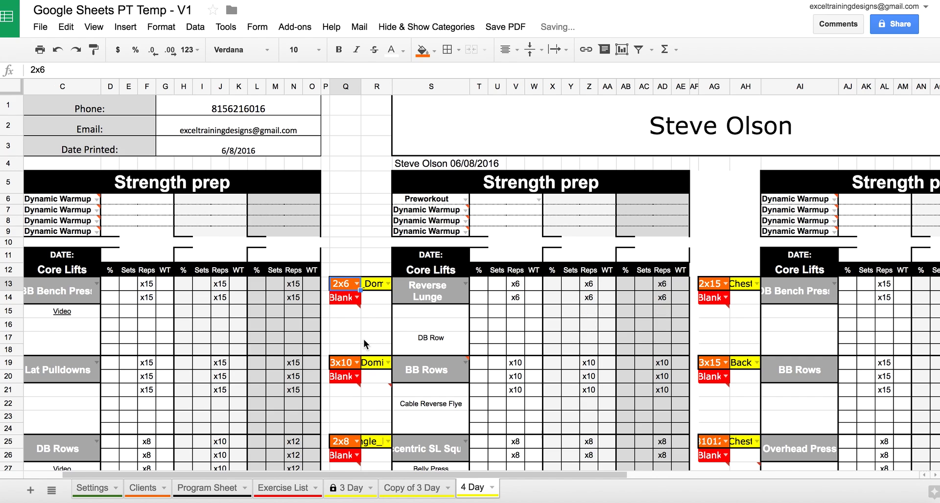
click(387, 284)
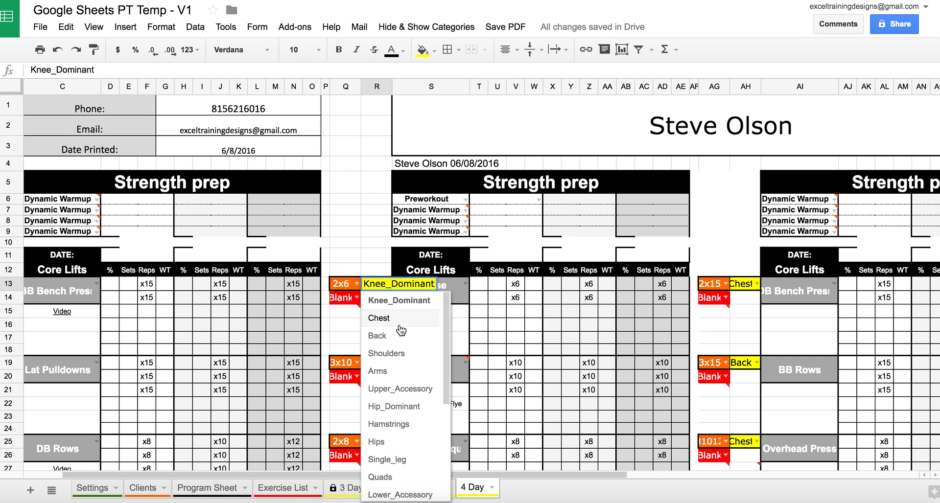
click(400, 335)
click(465, 284)
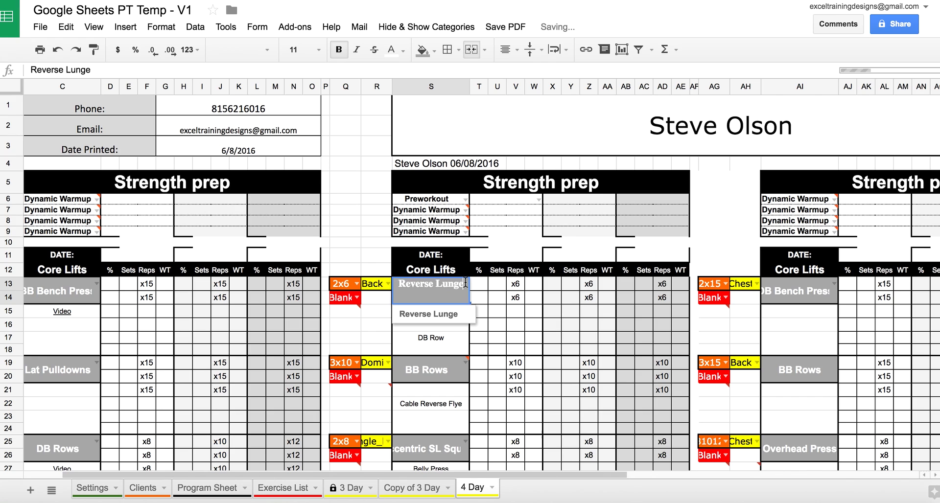
click(455, 314)
click(511, 297)
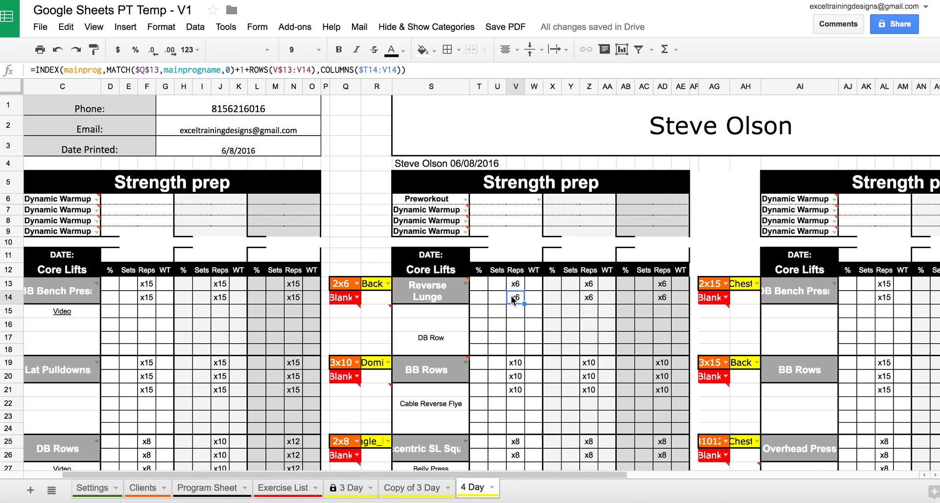
scroll(511, 295, right, 3)
scroll(489, 308, down, 2)
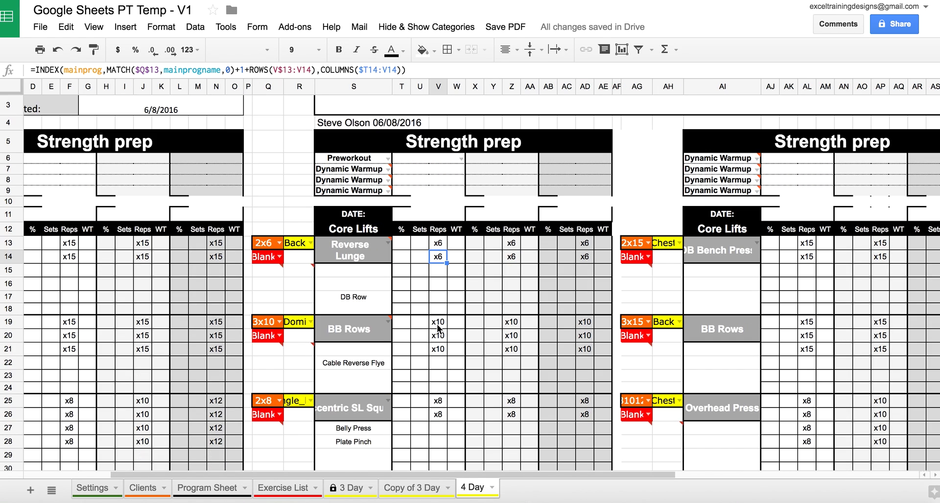
Open the Exercise List sheet and select cells B14 and C14 under the chest exercises.
click(289, 489)
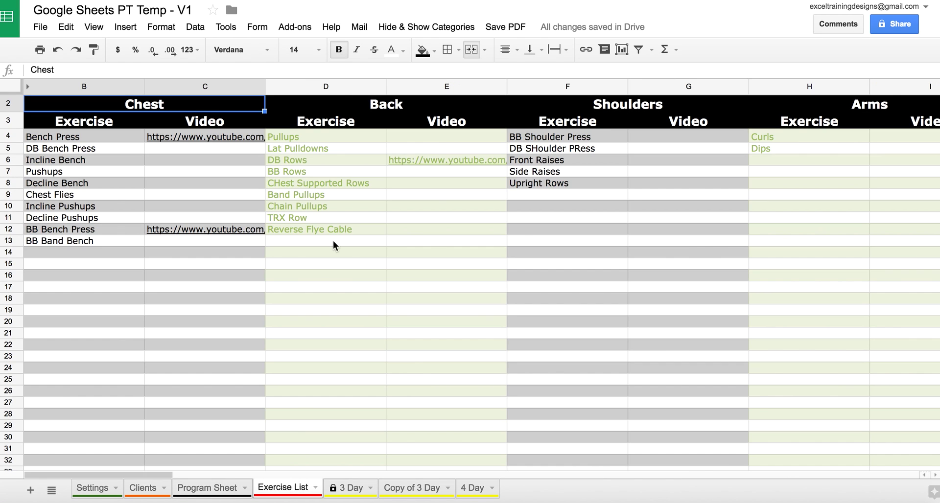
click(82, 256)
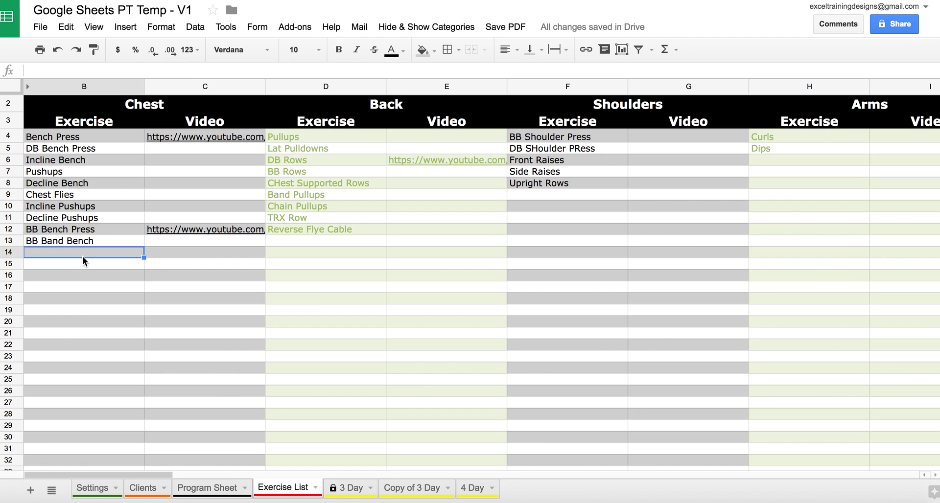
click(187, 252)
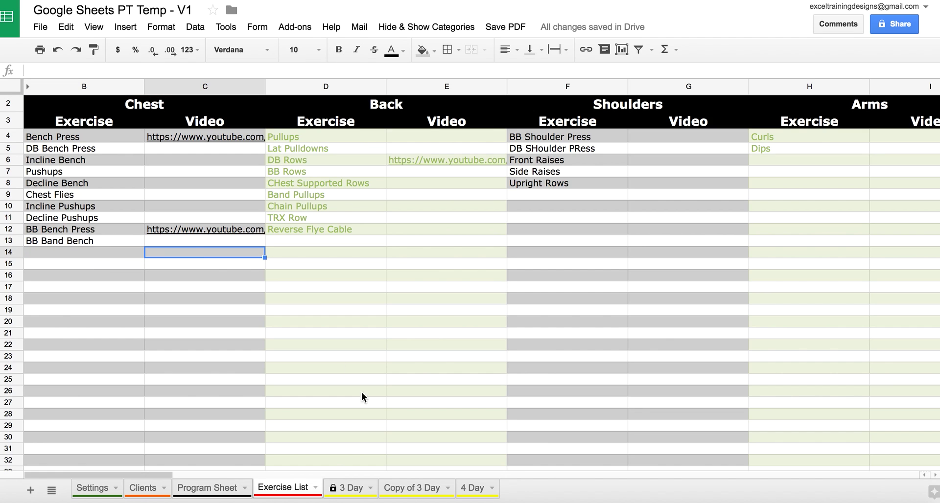
On the 4 Day sheet, choose BB Bench Press in AI13 so its Video link appears.
click(469, 487)
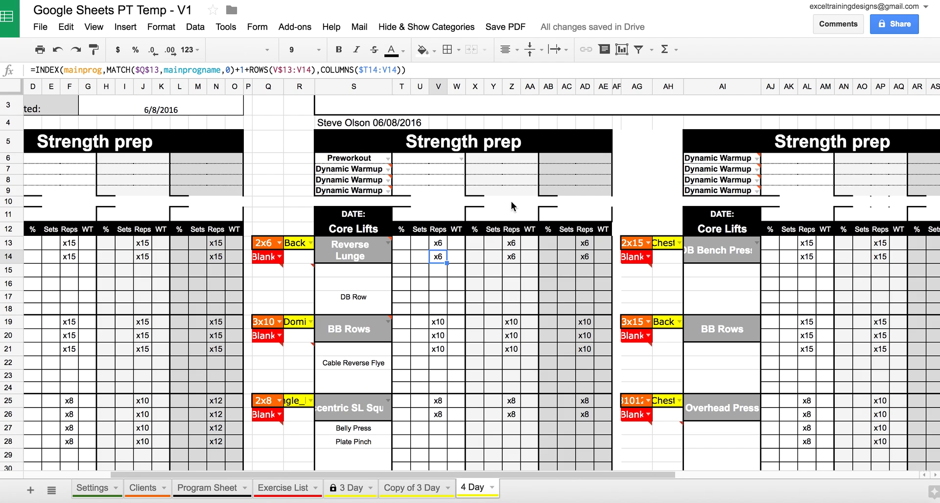
click(758, 242)
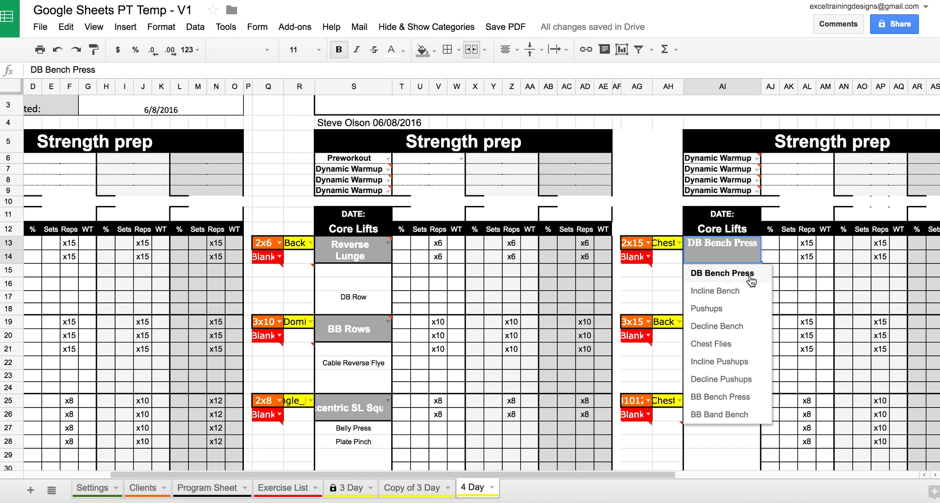
click(737, 398)
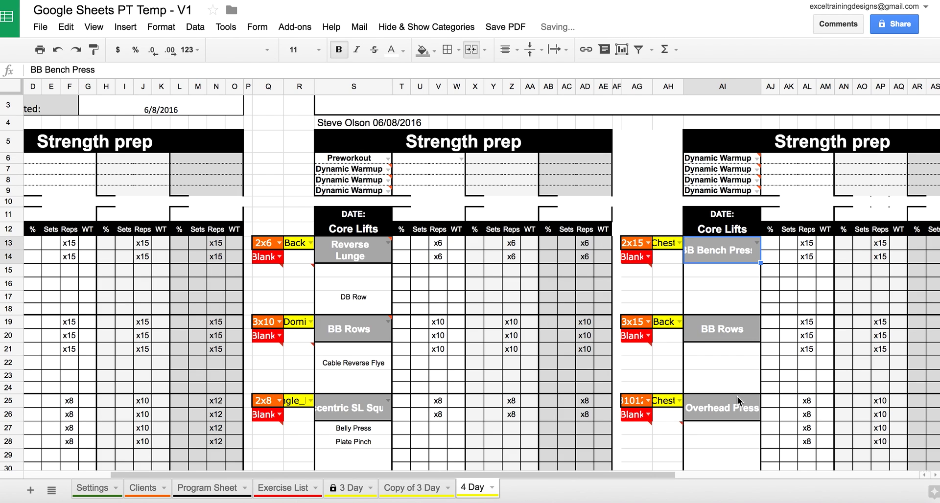
click(742, 298)
mouse_move(725, 269)
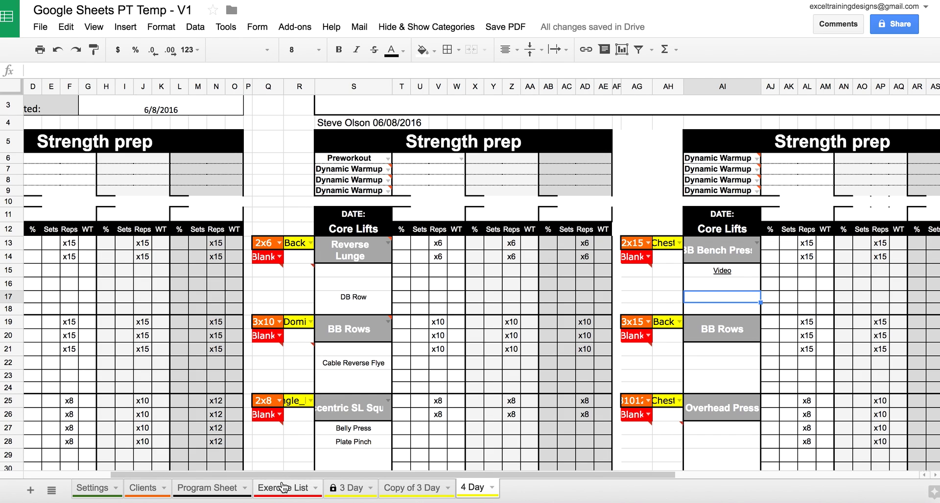
Select the 2x6 block on the Program Sheet of set and rep schemes.
click(215, 488)
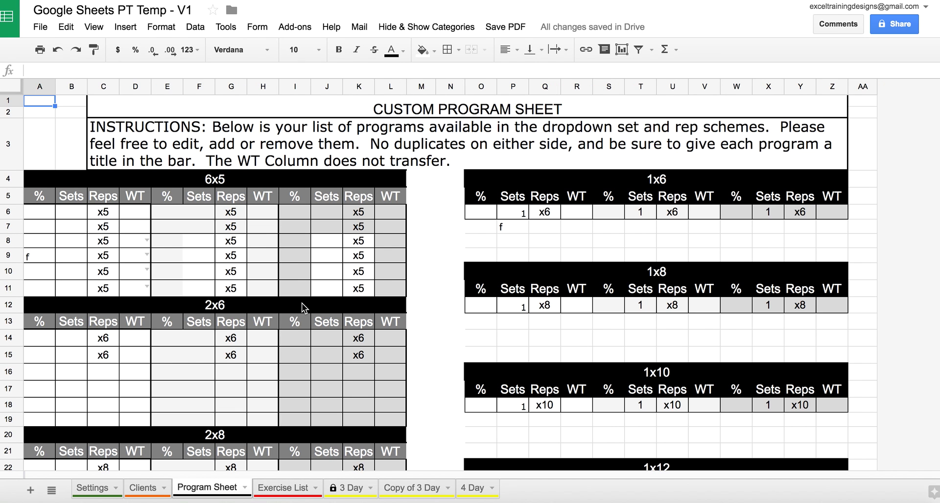
scroll(301, 303, down, 3)
scroll(301, 303, up, 3)
drag(215, 305, 325, 373)
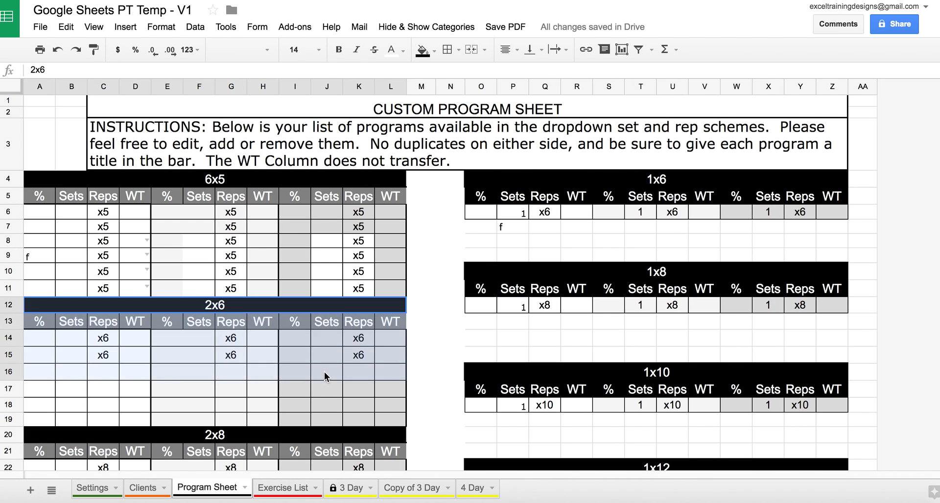
Select D31:N38 on the Copy of 3 Day sheet, then go to the Clients sheet.
click(431, 488)
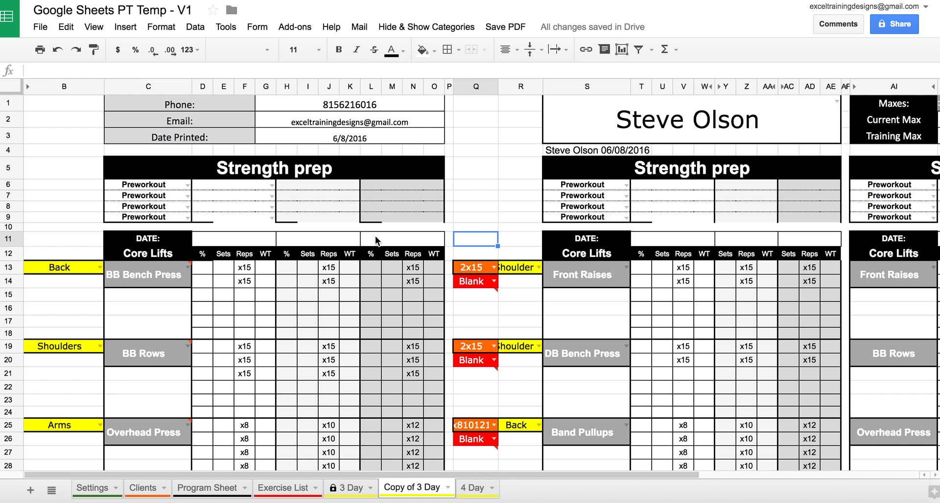
scroll(365, 259, down, 5)
scroll(357, 270, down, 2)
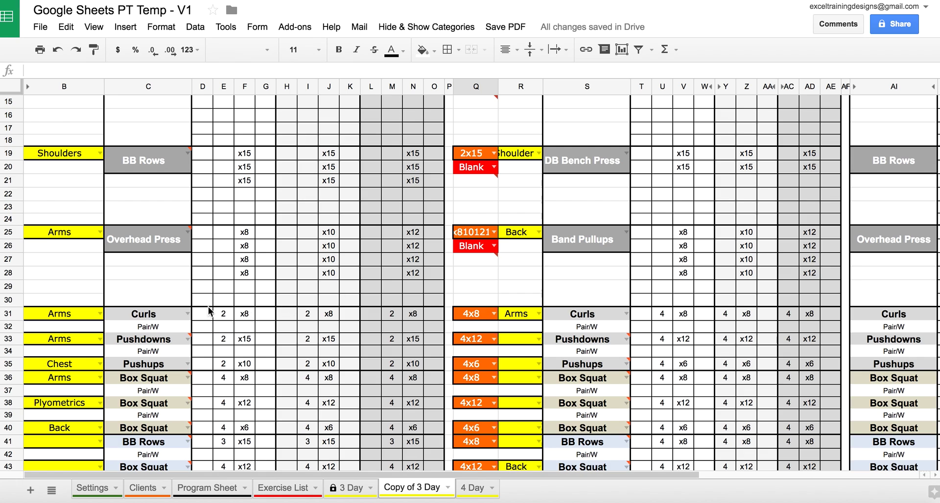
drag(211, 313, 414, 402)
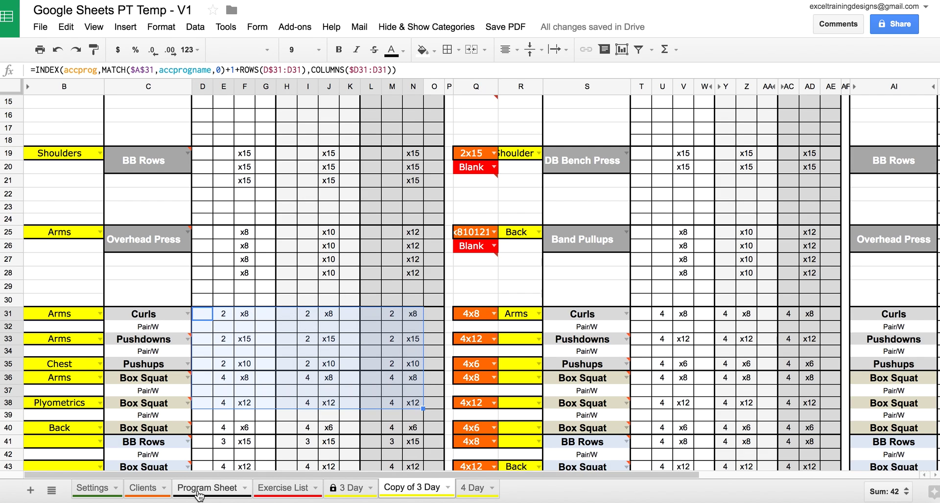
click(142, 489)
Review the Clients sheet's names, phones, emails and Notes column.
scroll(215, 258, down, 2)
scroll(215, 258, up, 2)
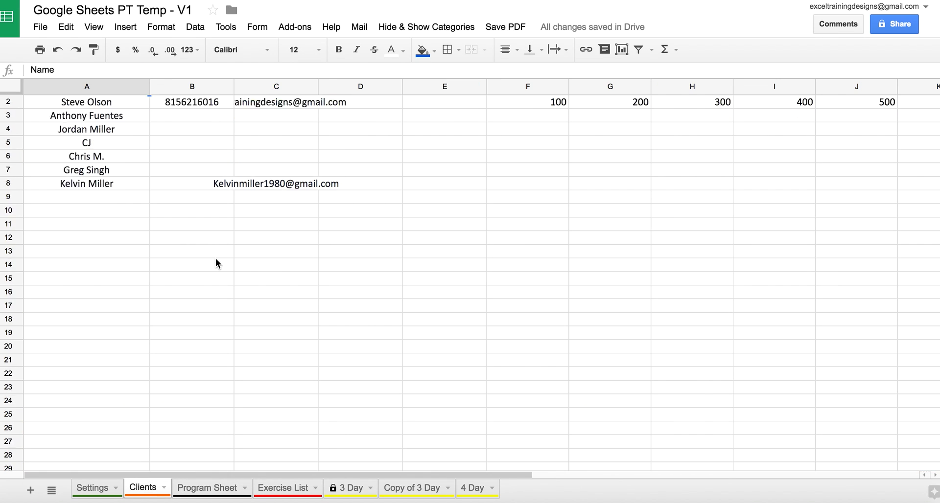
drag(93, 116, 168, 166)
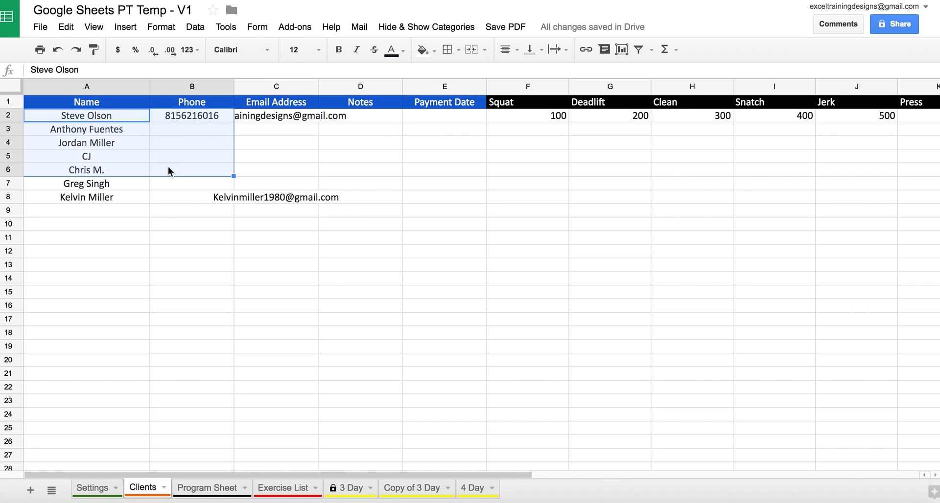
click(211, 129)
click(275, 146)
click(363, 155)
scroll(363, 155, right, 5)
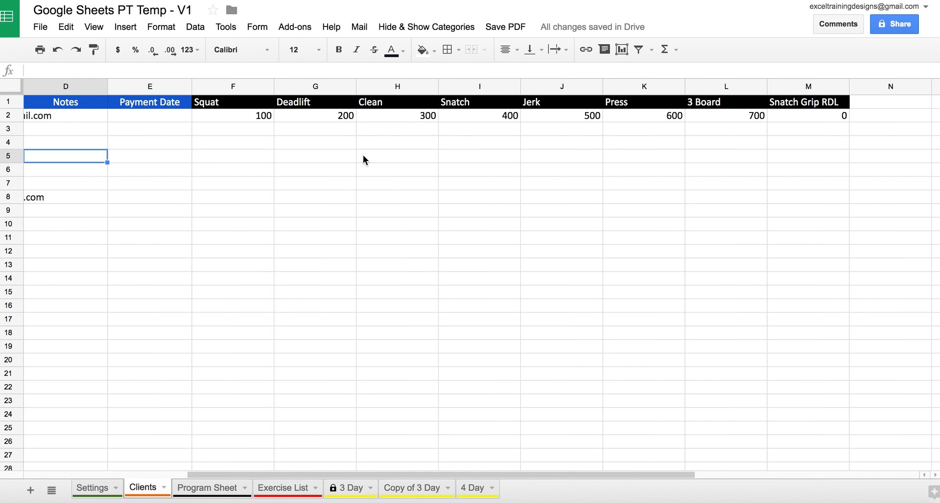
On the Settings sheet, review the Maxes lift list (A6:A13) and the email subject and body.
click(100, 487)
click(316, 280)
drag(85, 174, 93, 260)
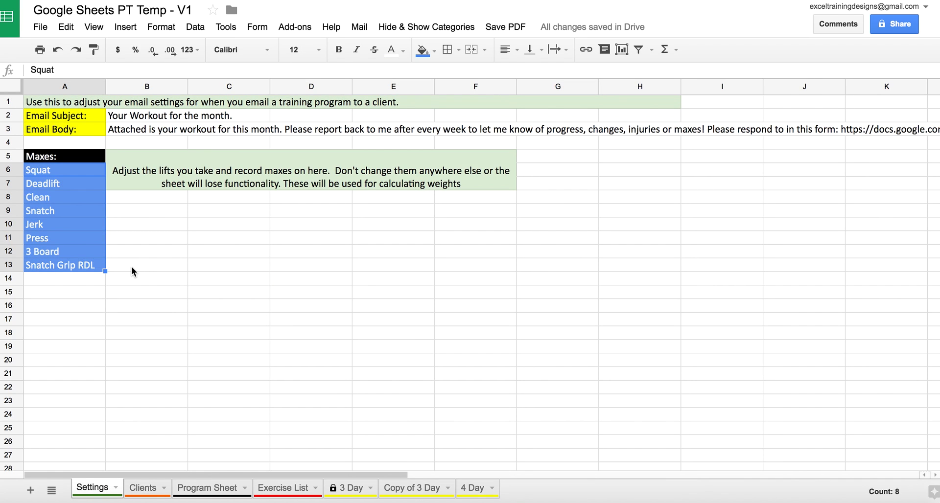
click(186, 224)
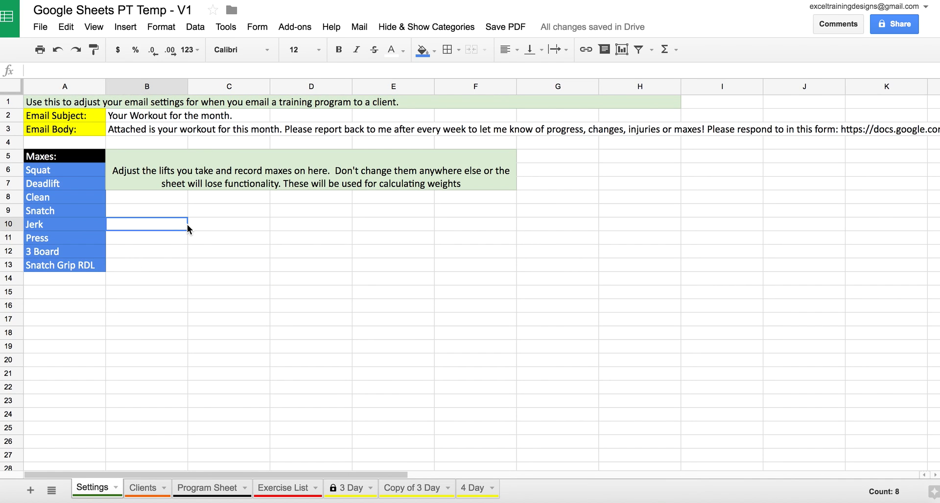
click(124, 116)
click(126, 128)
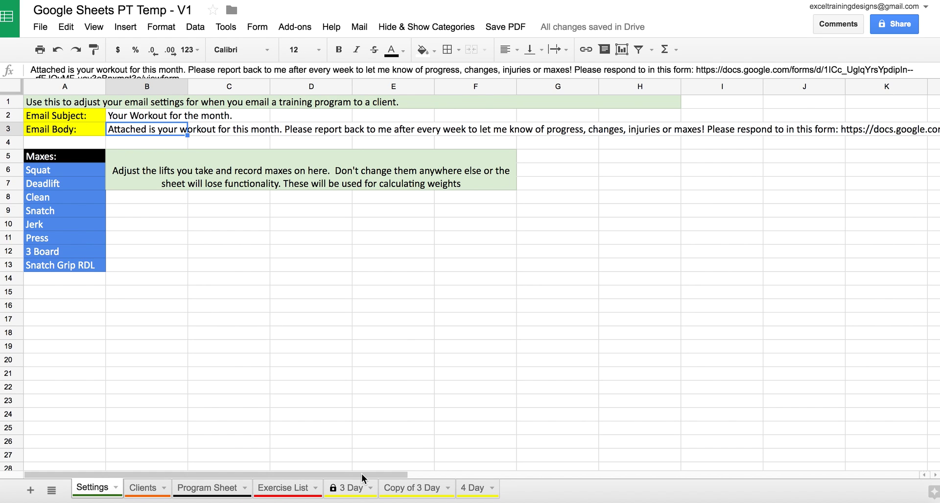
click(417, 492)
Hide the % columns and control panel on the 4 Day sheet.
click(477, 488)
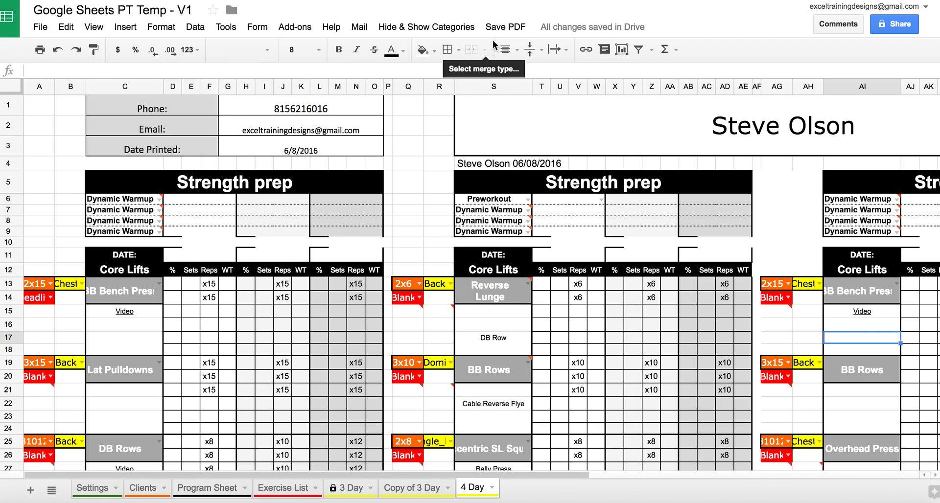
click(442, 27)
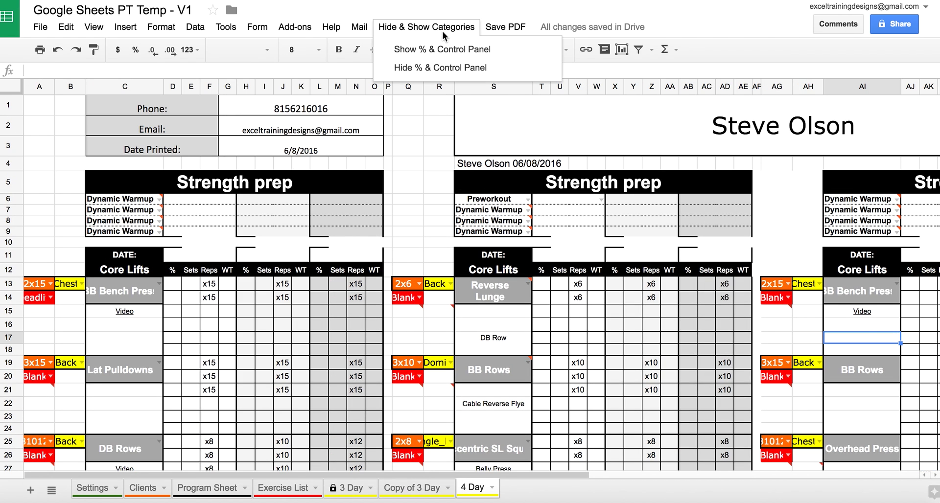
click(447, 63)
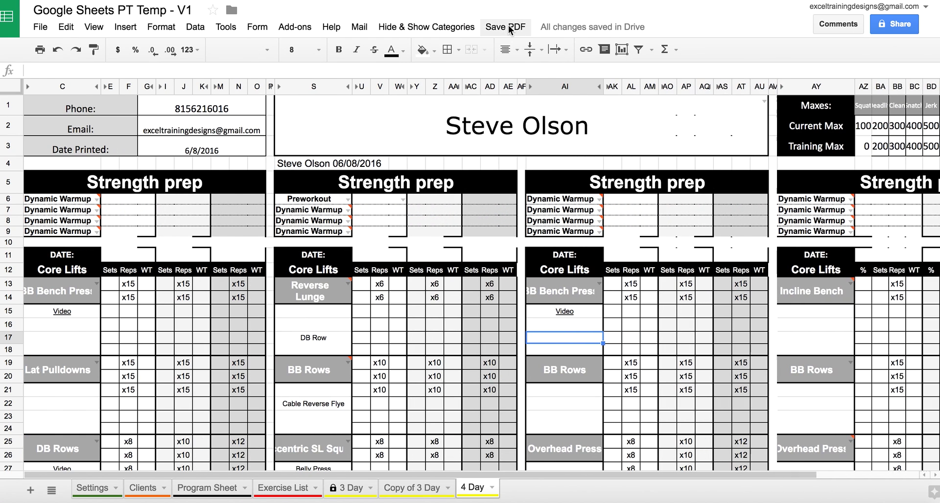
Save the 4 Day workout as a PDF to Drive.
click(514, 26)
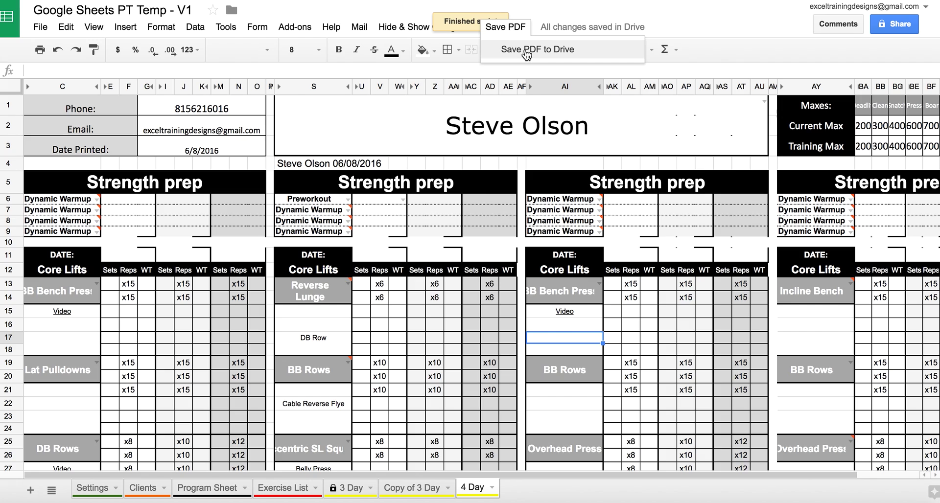
click(511, 124)
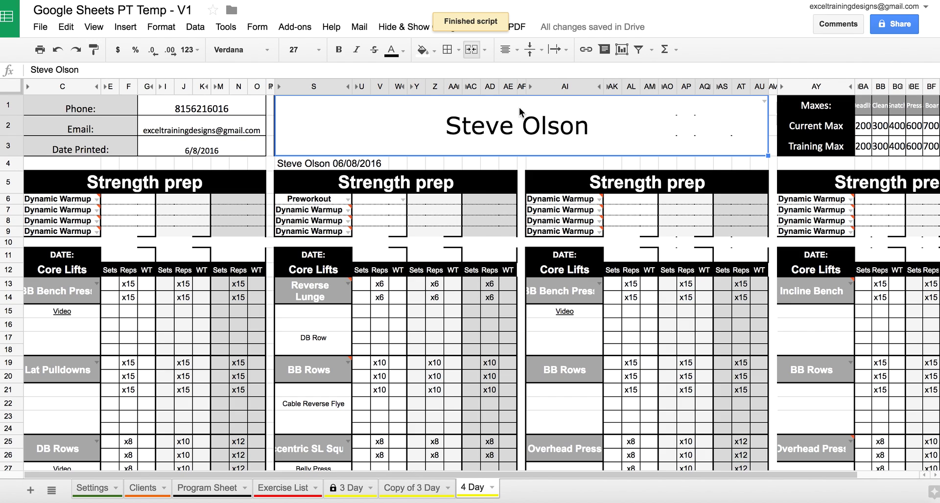
click(498, 31)
click(512, 55)
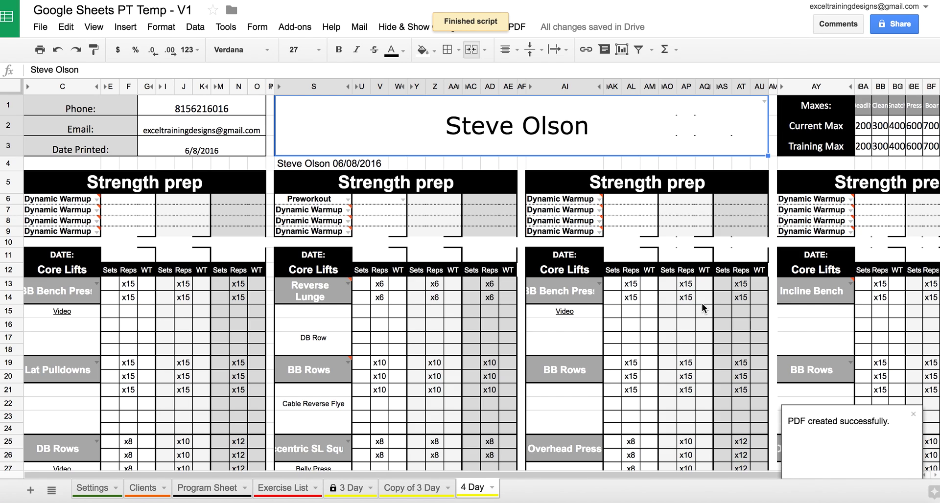
click(552, 167)
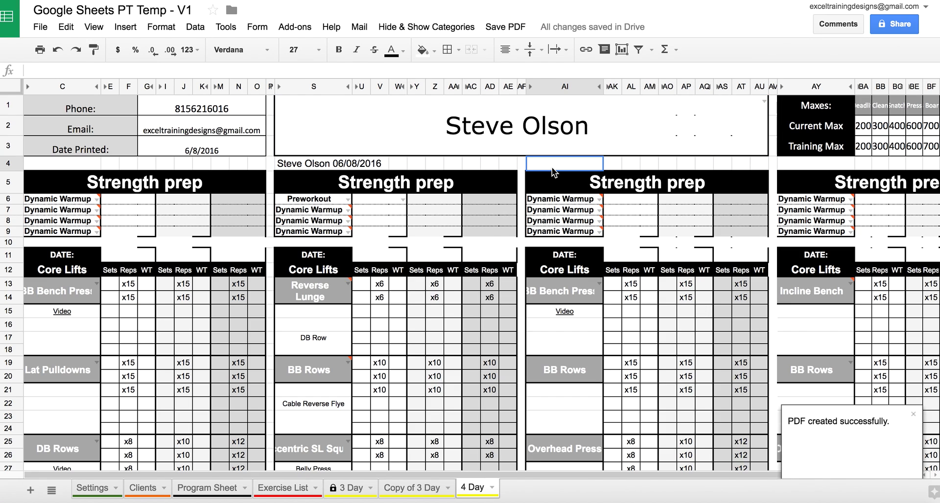
click(501, 141)
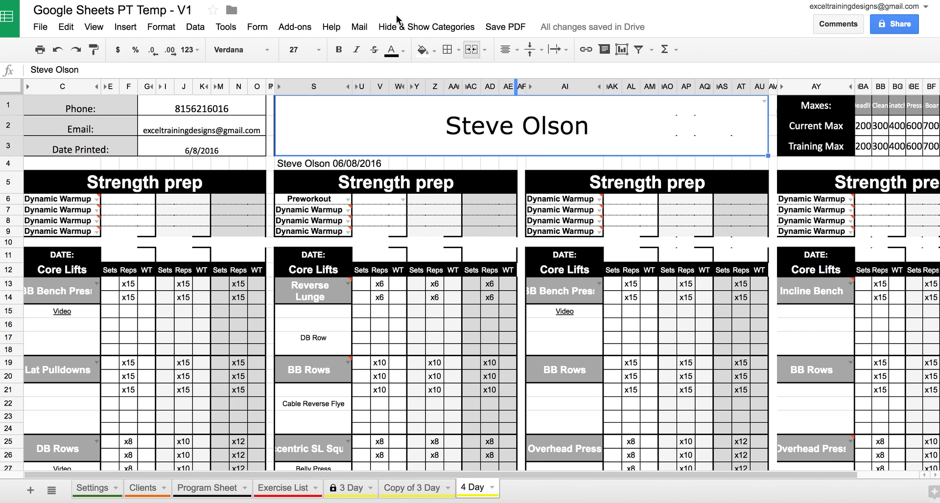
Email the workout to the client with Mail as PDF and check the email formula.
click(360, 27)
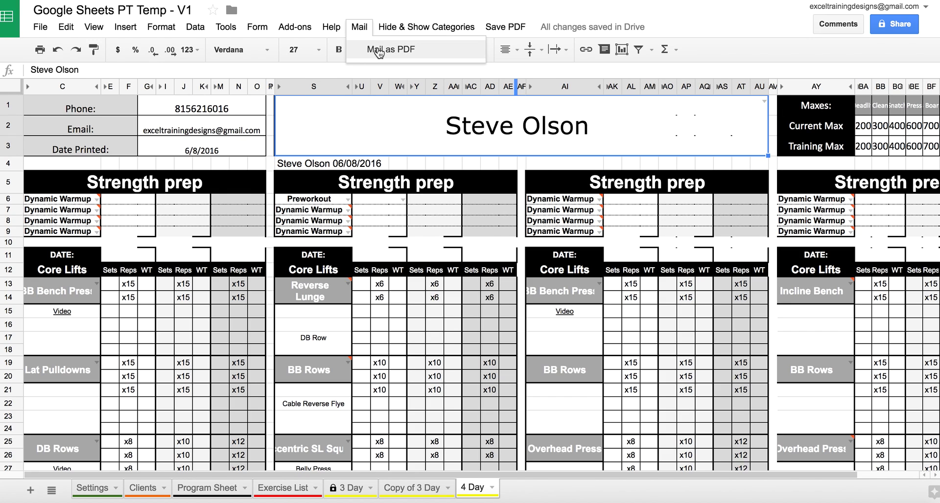
click(378, 49)
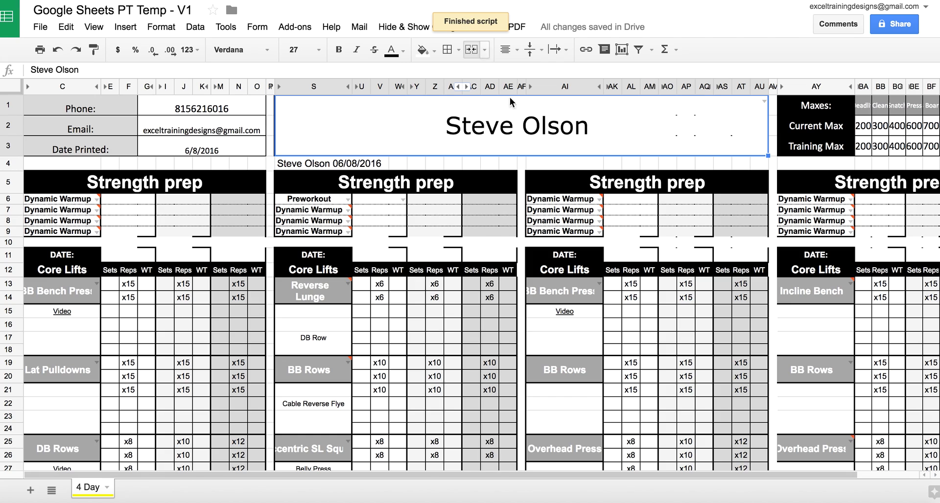
click(215, 133)
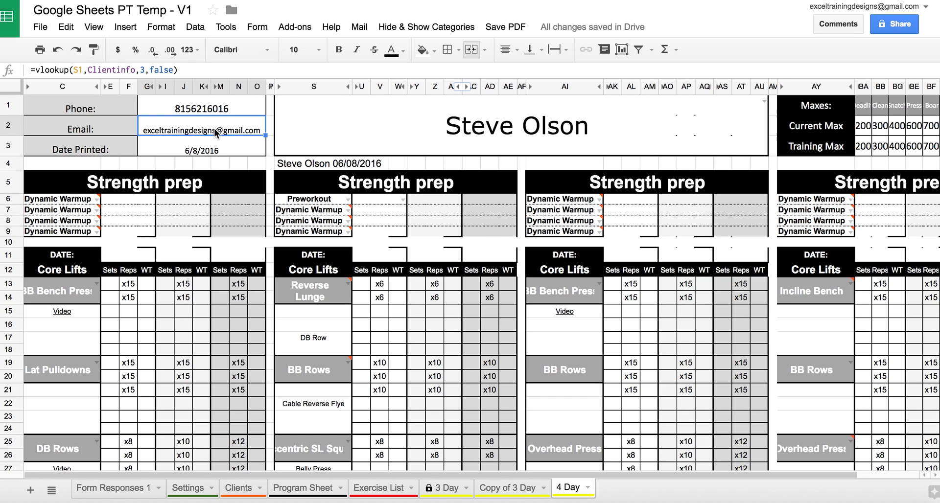
click(270, 165)
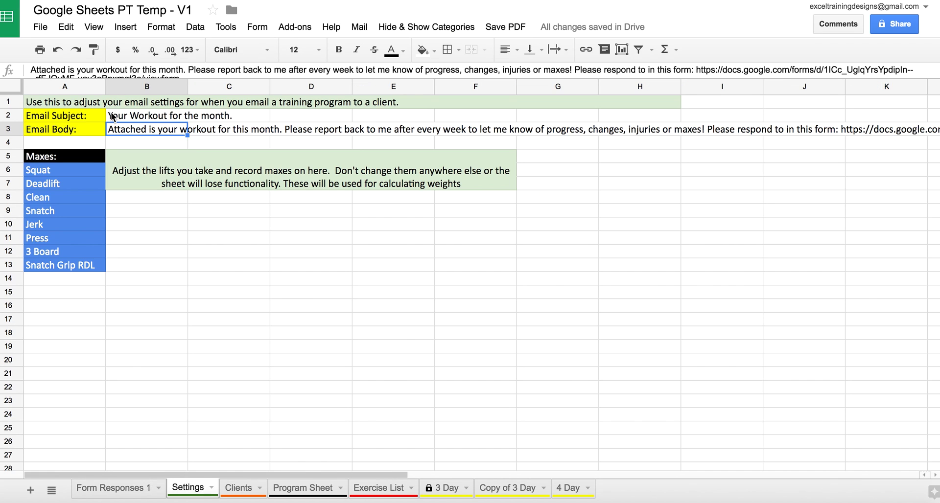
Review the Settings sheet's email subject 'Your Workout for the month.' and body text.
click(189, 488)
click(146, 118)
click(152, 131)
click(570, 116)
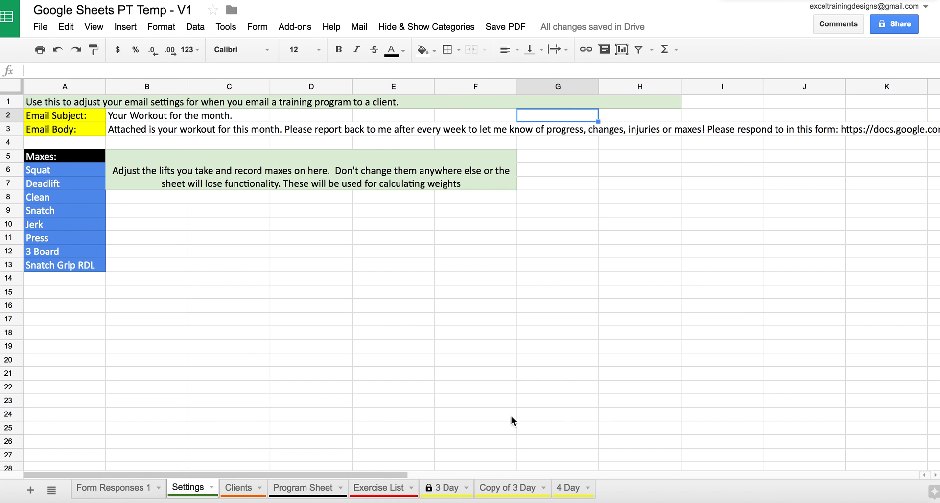